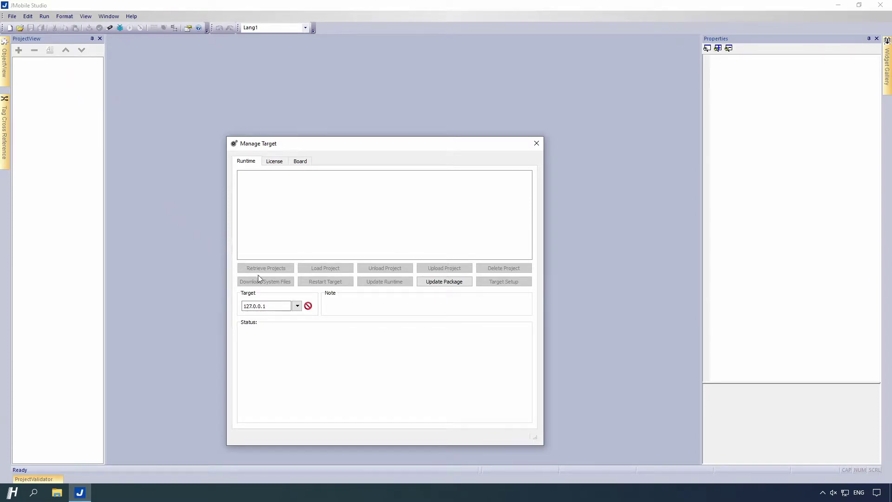
Install the Runtime on the eX707_Training_5 panel at 10.10.22.5 and reselect that panel as the target
click(297, 306)
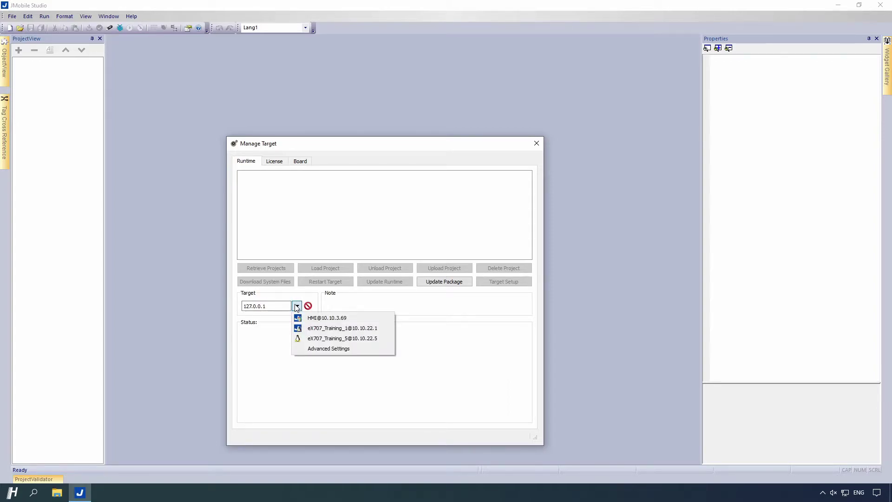
click(297, 338)
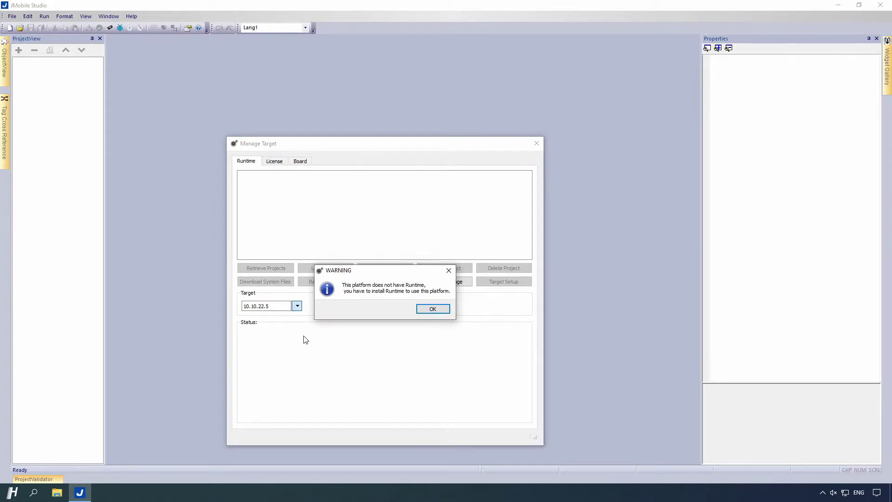
click(433, 310)
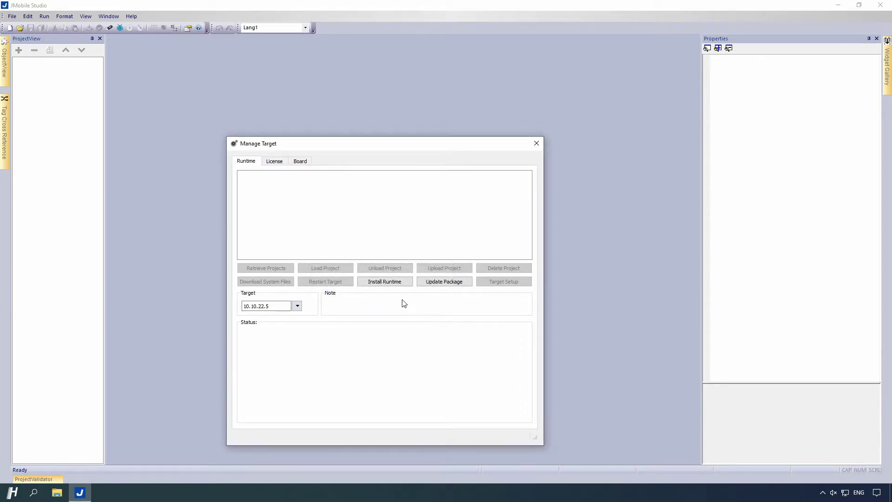
click(383, 284)
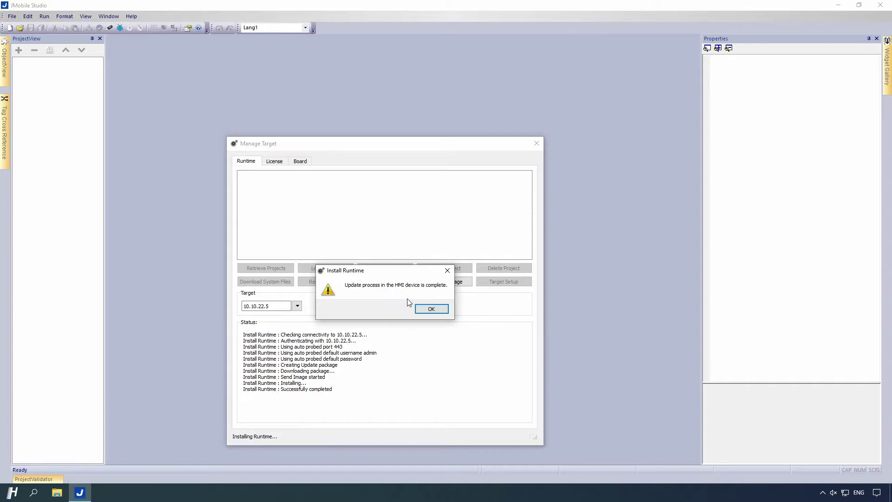
click(431, 309)
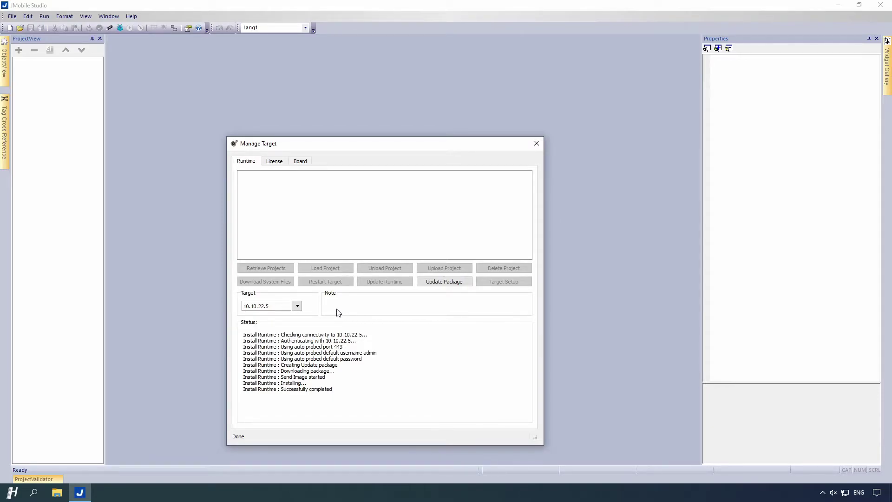
click(297, 307)
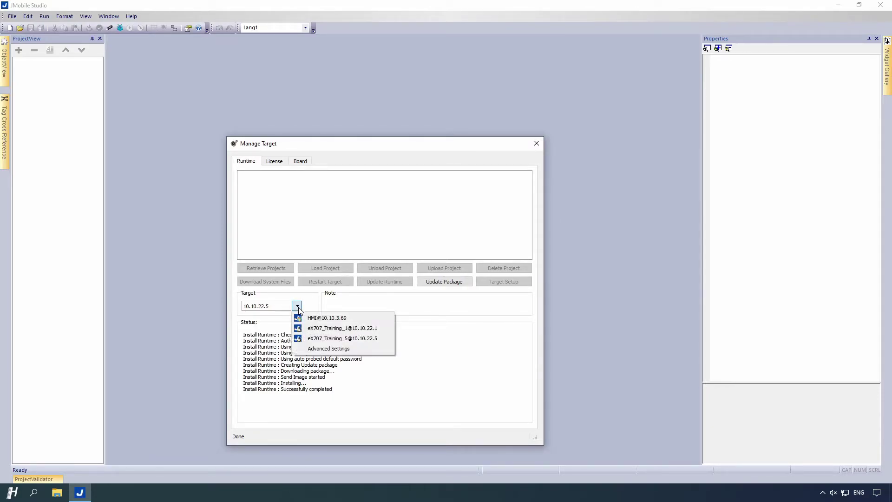
click(299, 339)
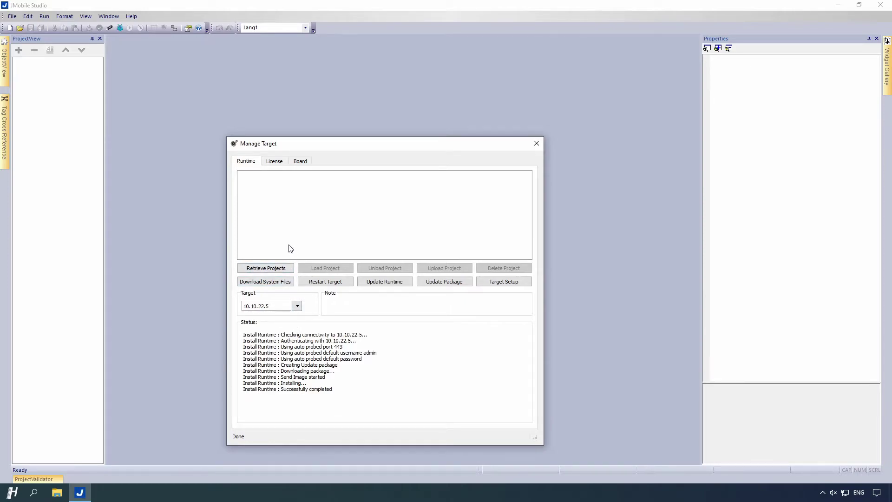
Activate the license on the panel at 10.10.22.5 by entering the activation key, and close JMobile Studio
click(277, 162)
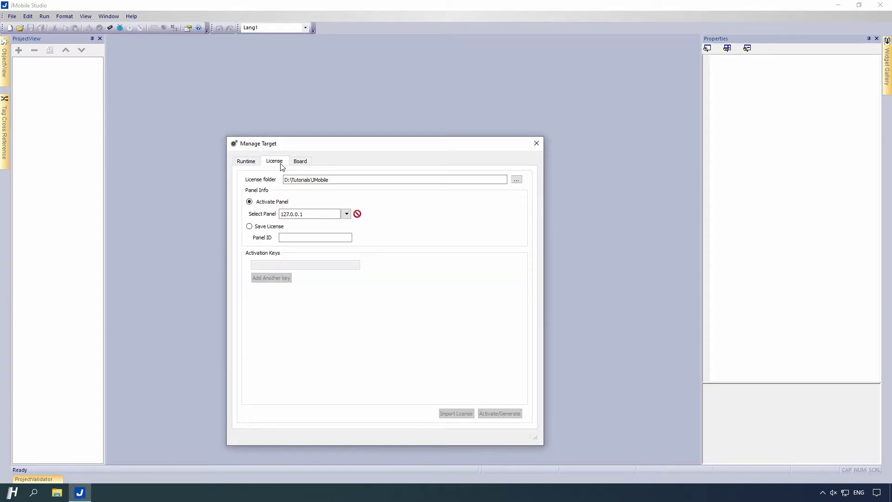
click(346, 214)
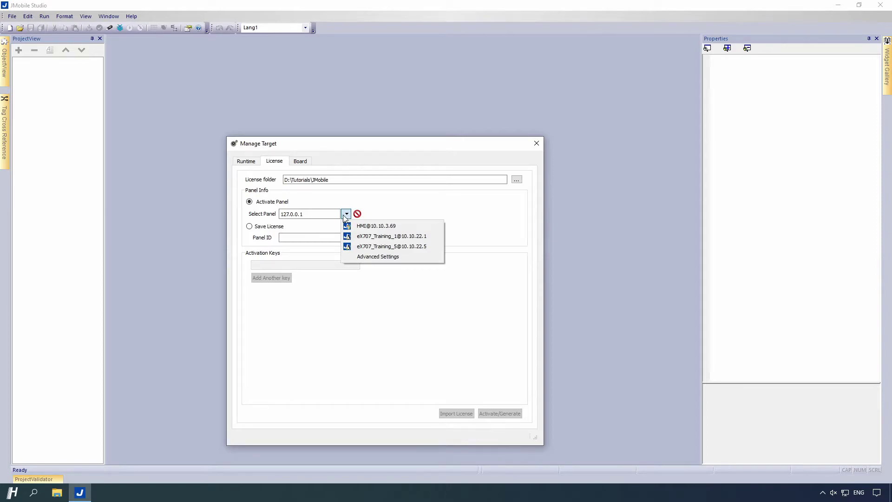
click(346, 246)
click(345, 266)
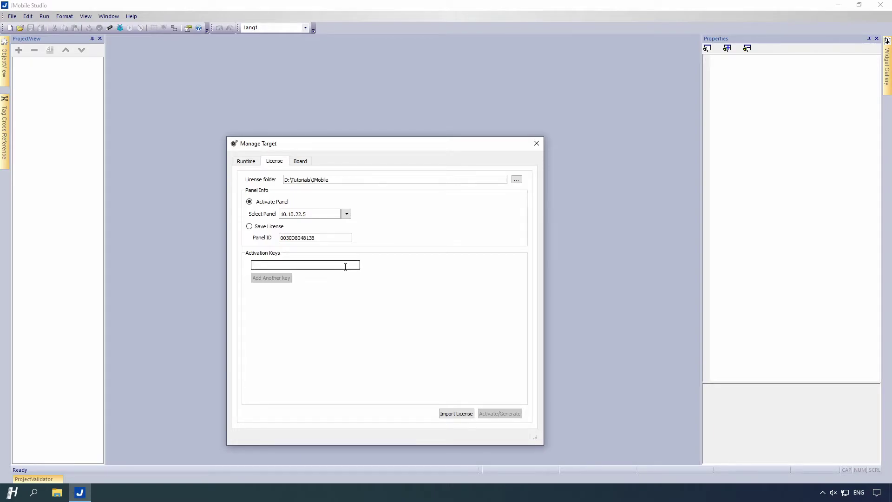
text(COD)
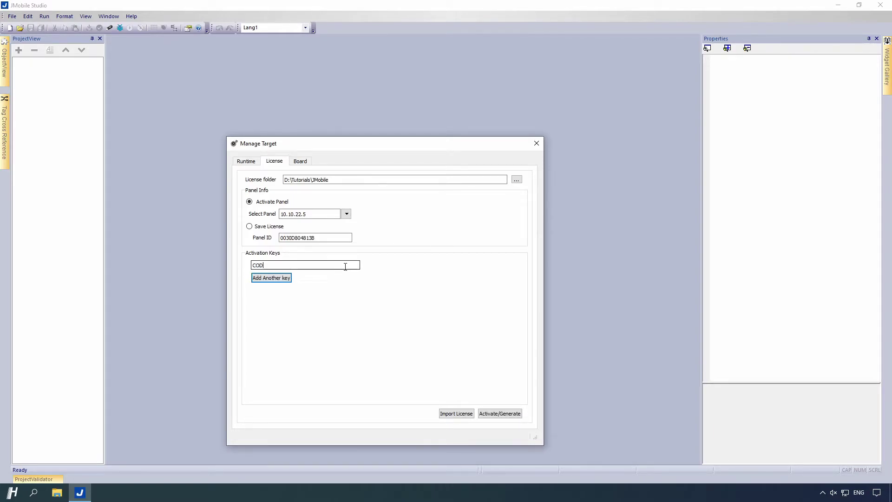
text(ESYS_DEMO)
click(499, 414)
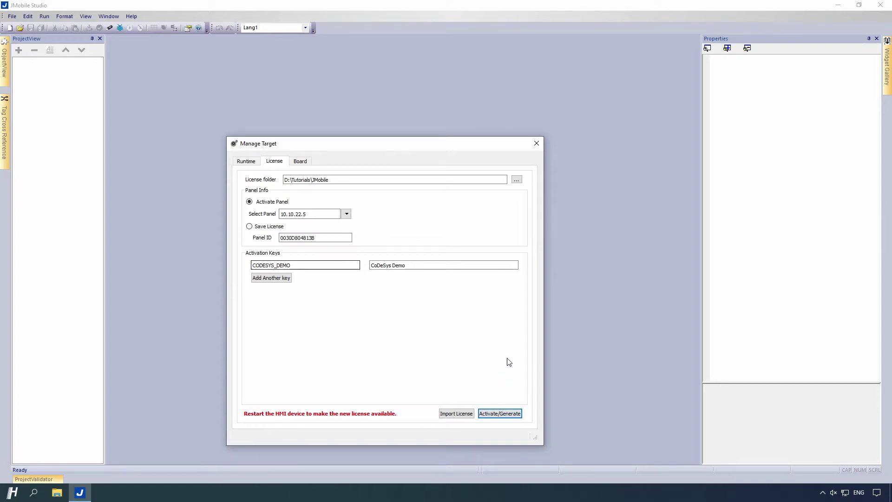
click(537, 143)
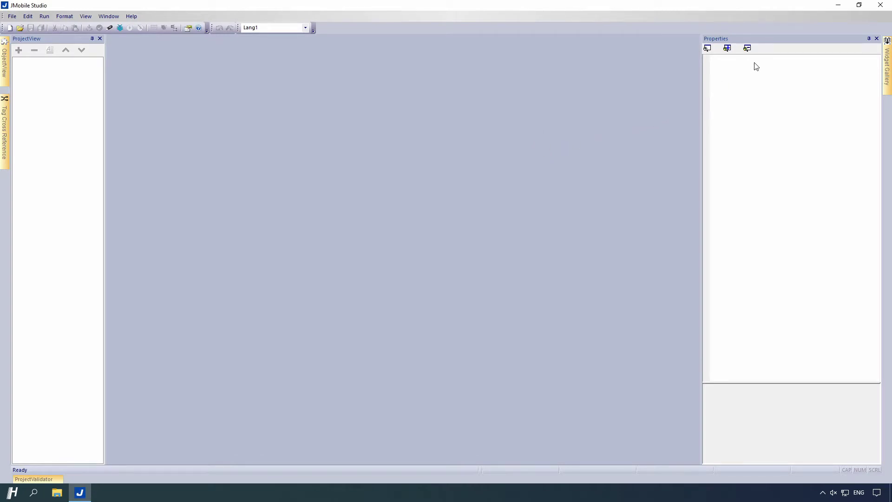
click(885, 7)
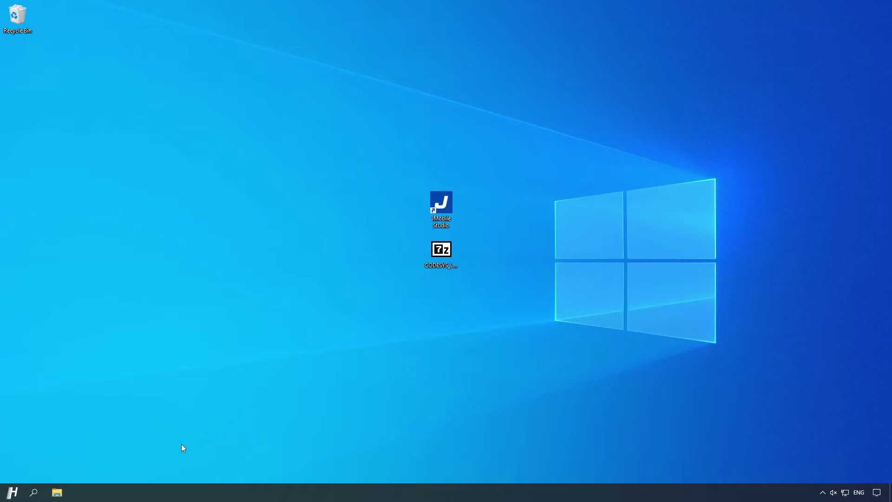
In File Explorer, copy the CODESYS_Linux_JMobile_3.5.14.40_23 ZIP file from the desktop to USB DISK (E:) and eject the drive
click(57, 493)
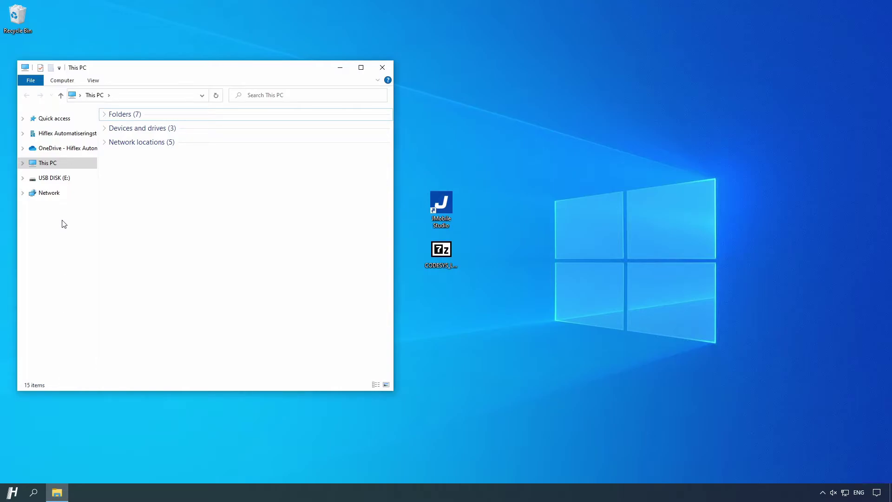
click(63, 185)
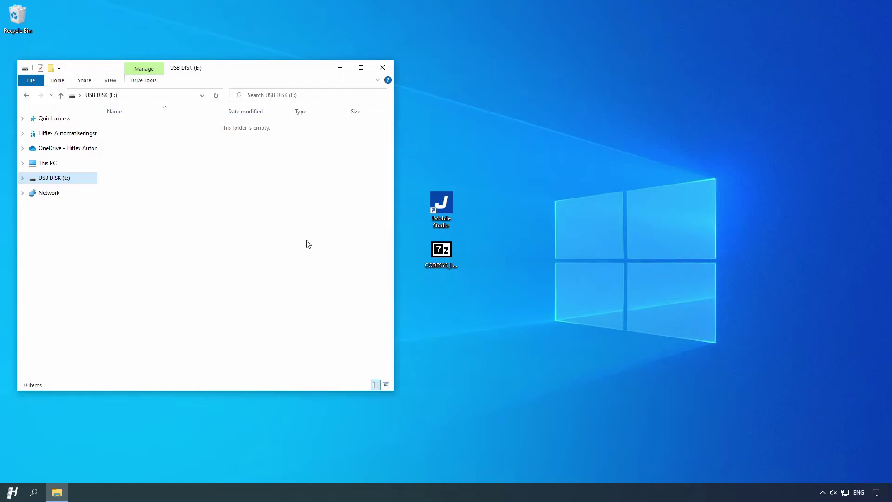
click(435, 258)
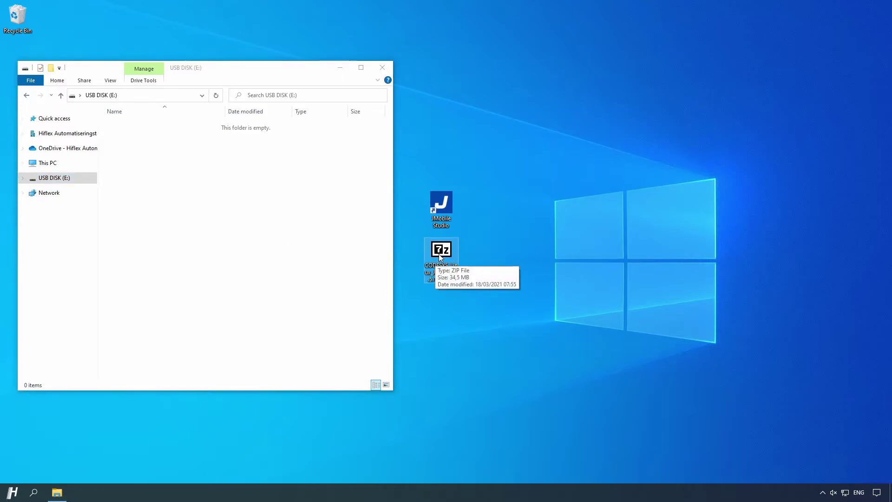
drag(438, 255, 181, 180)
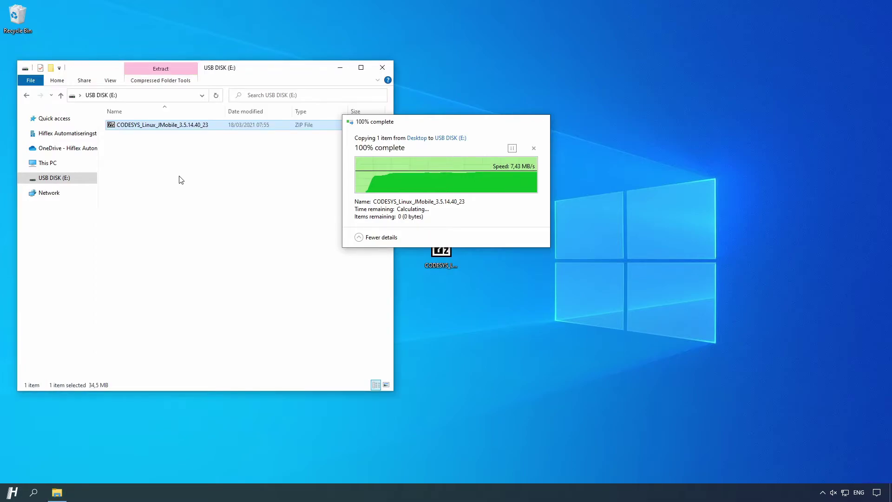
right_click(80, 183)
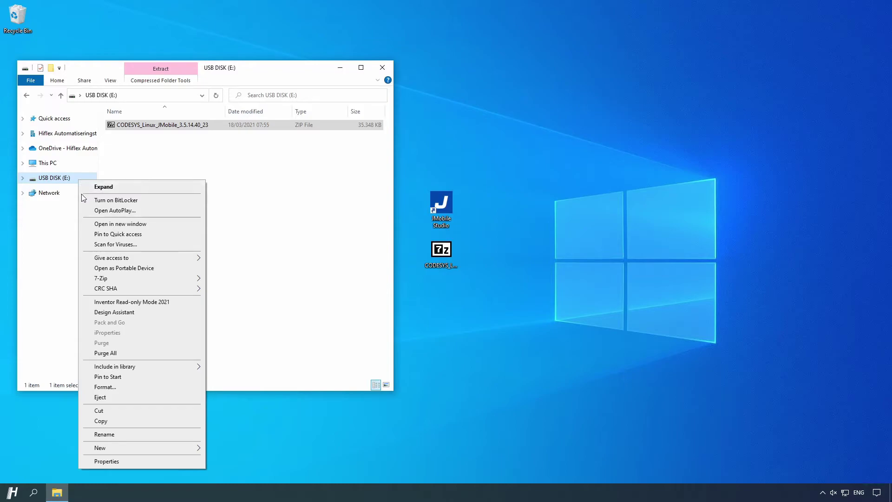
click(83, 397)
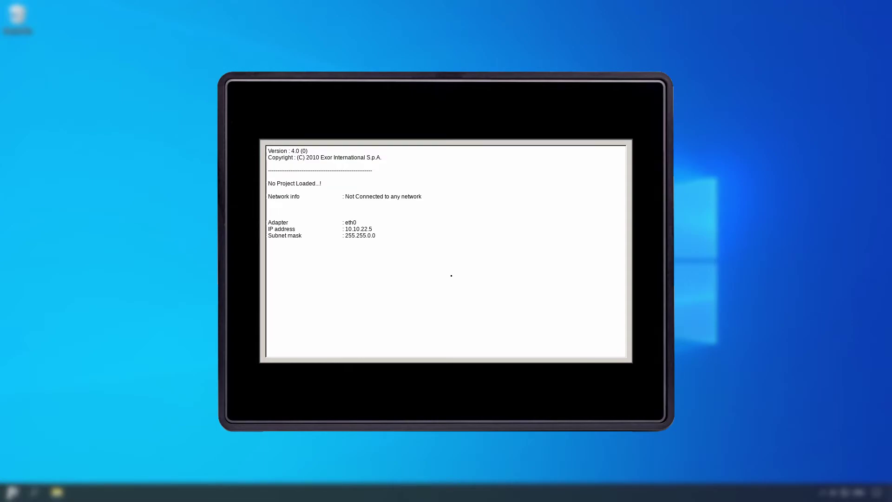
On the HMI panel, clear the Data partition in the Management system settings and accept the system reboot
right_click(451, 276)
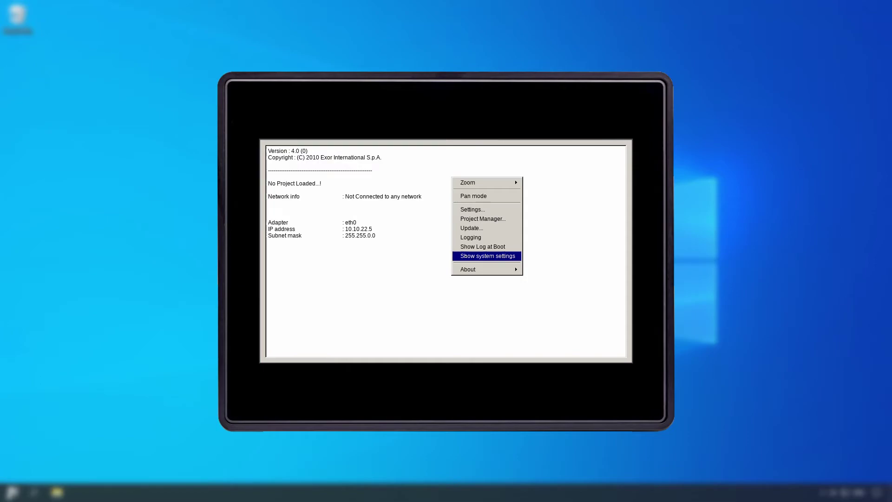
click(465, 256)
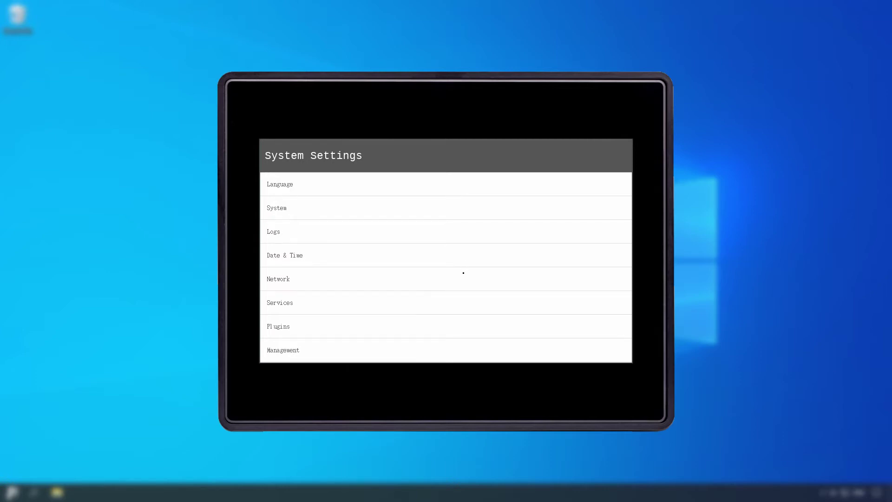
drag(462, 314, 464, 223)
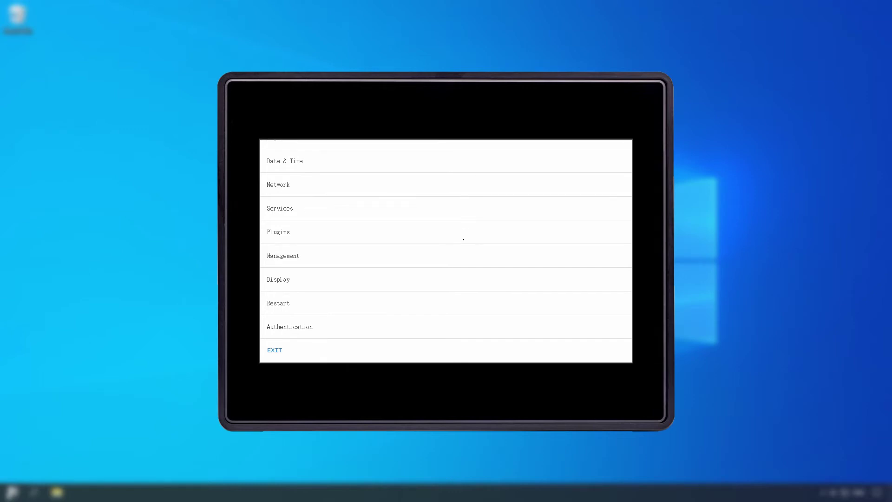
click(462, 258)
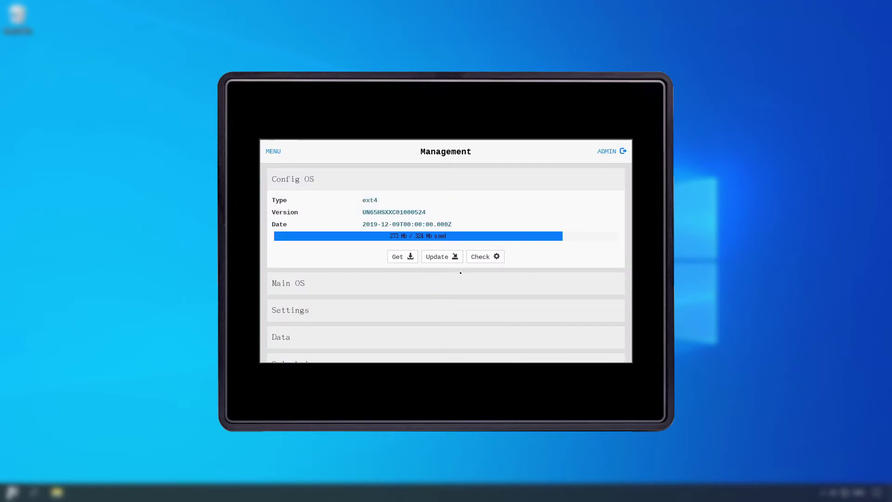
drag(461, 260, 466, 201)
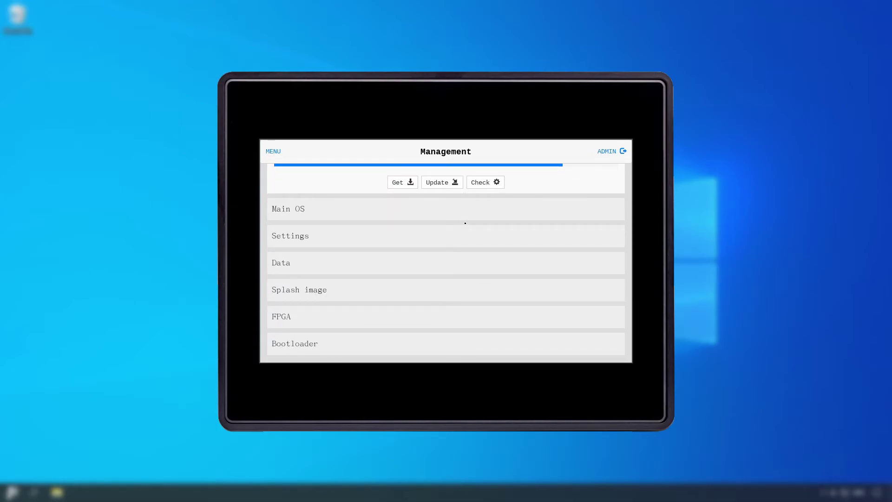
click(465, 267)
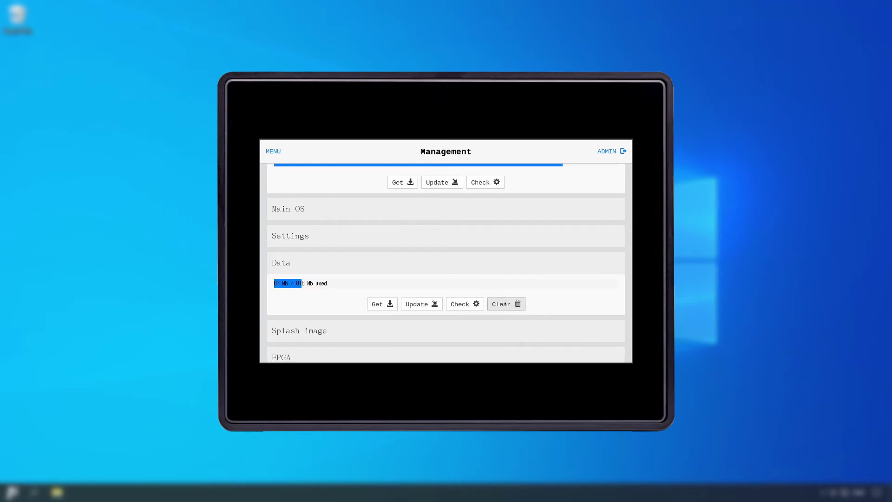
click(504, 304)
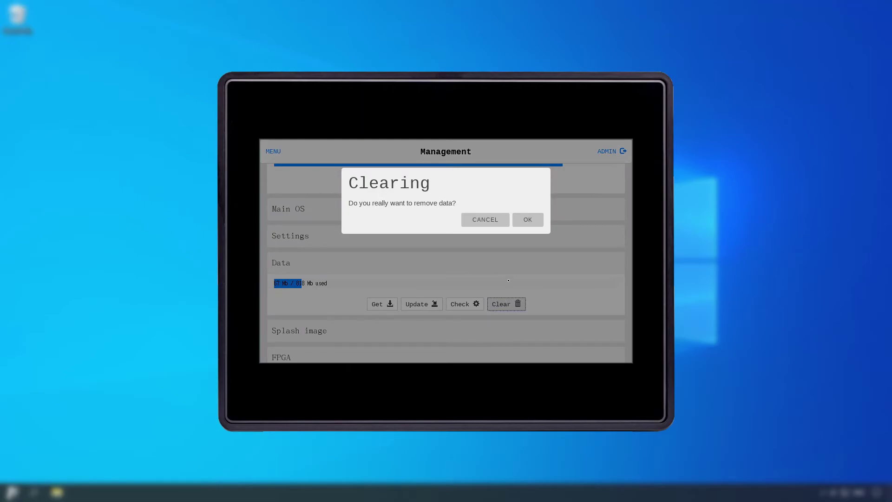
click(522, 221)
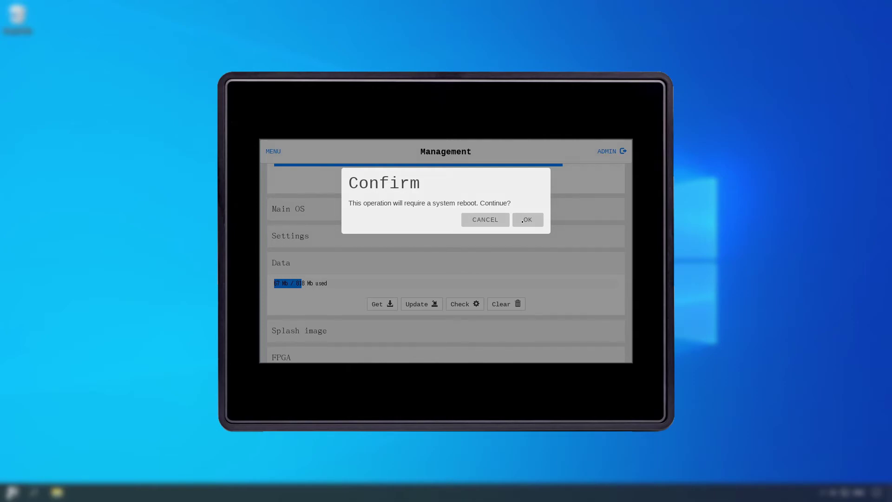
click(522, 221)
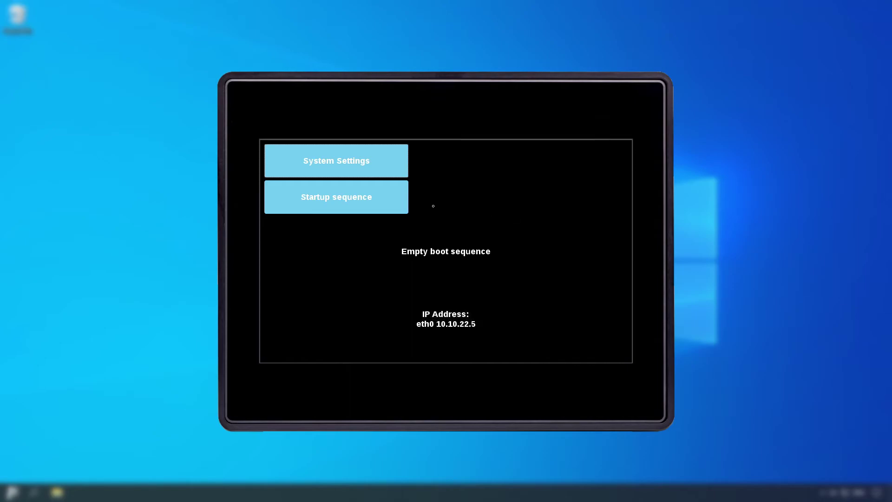
Install CODESYS_Linux_JMobile_3.5.14.40_23.zip from /mnt/usbmemory as a startup sequence app and start the HMI
click(394, 199)
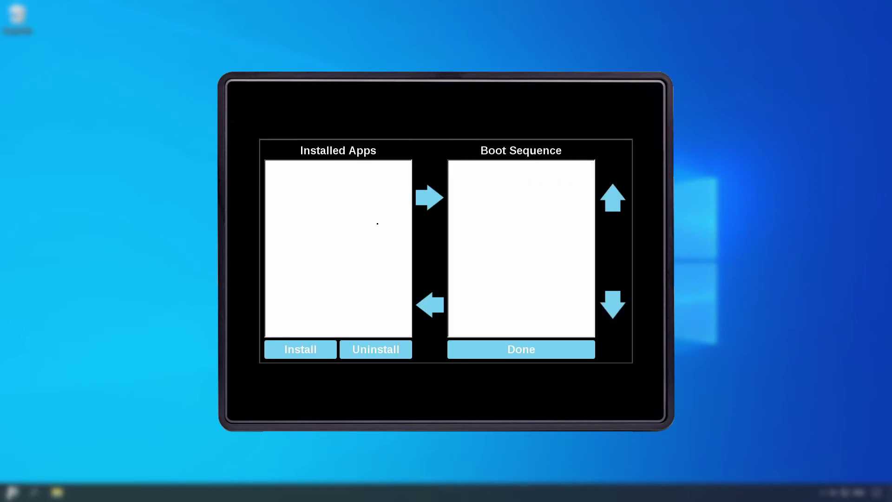
click(289, 347)
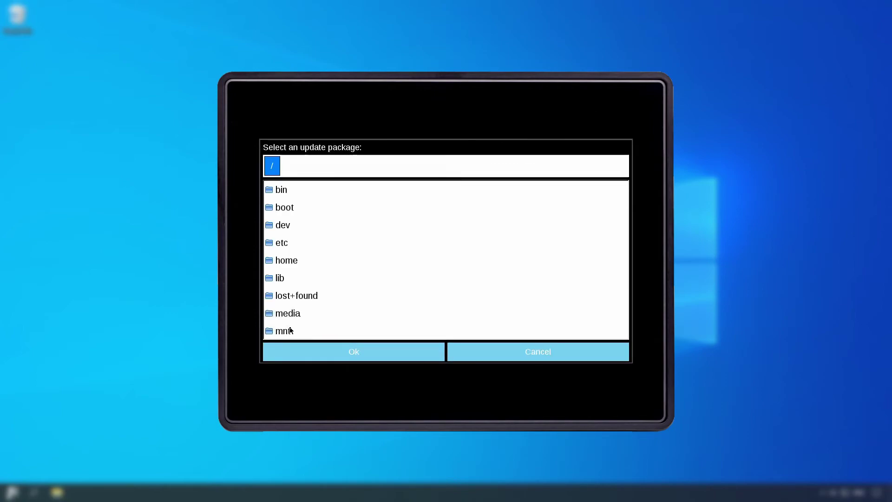
click(291, 330)
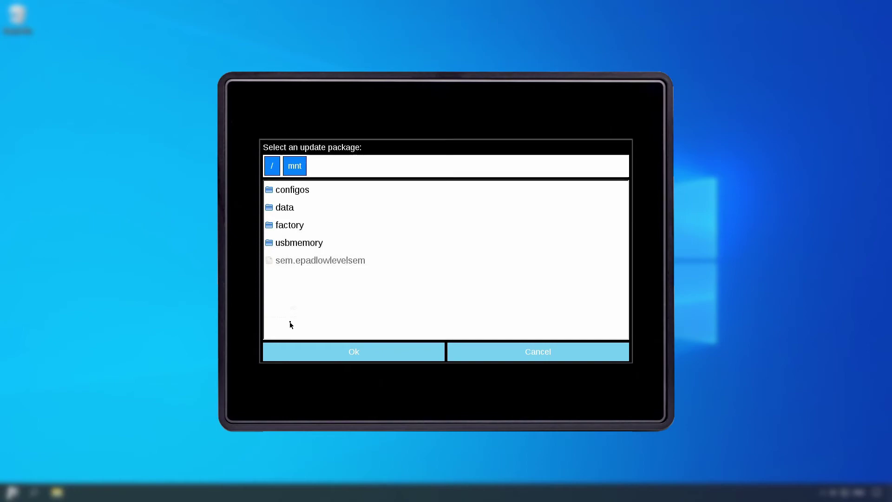
double_click(294, 242)
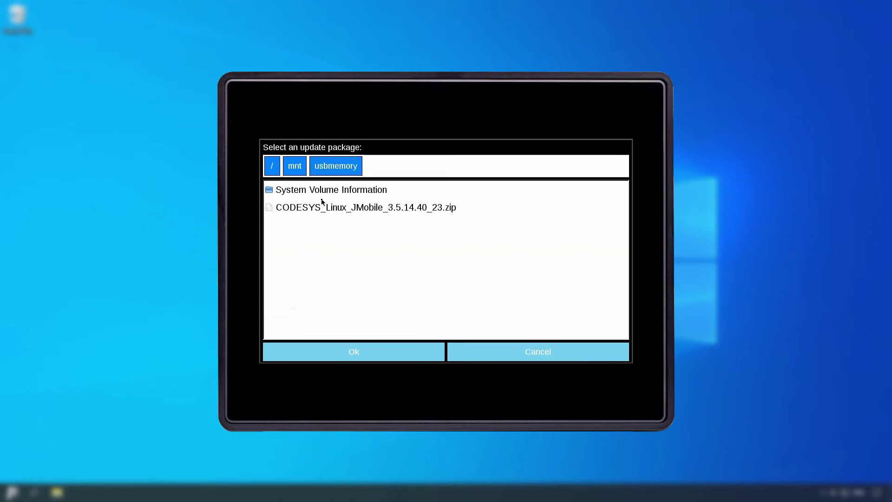
click(321, 204)
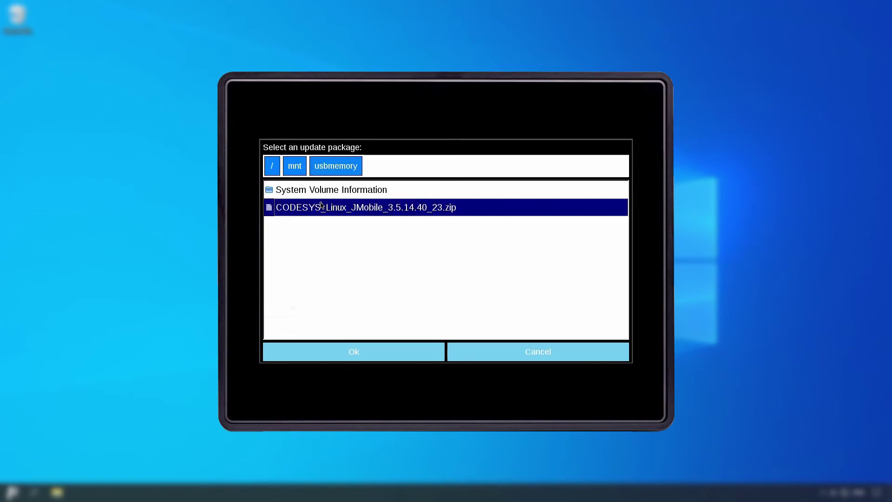
click(312, 353)
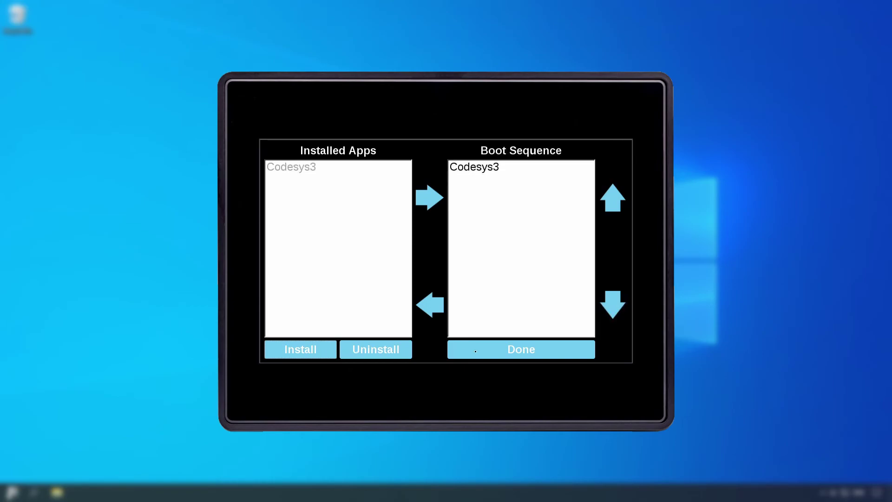
click(490, 351)
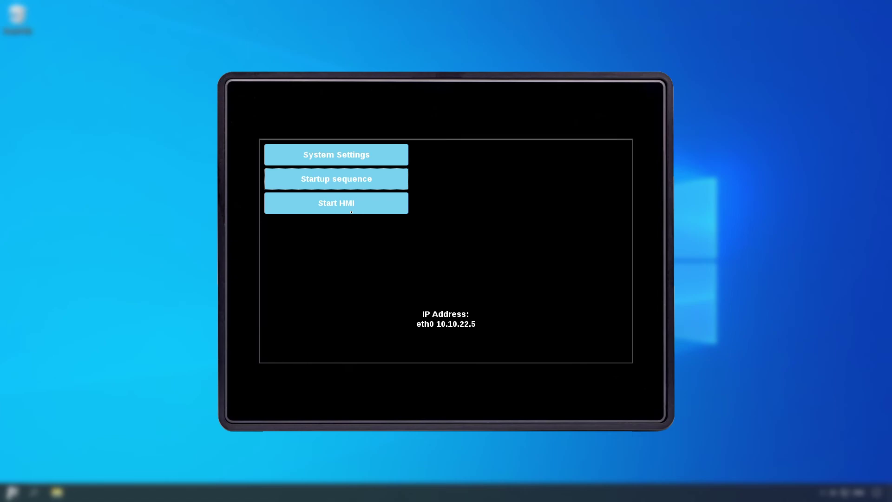
click(351, 211)
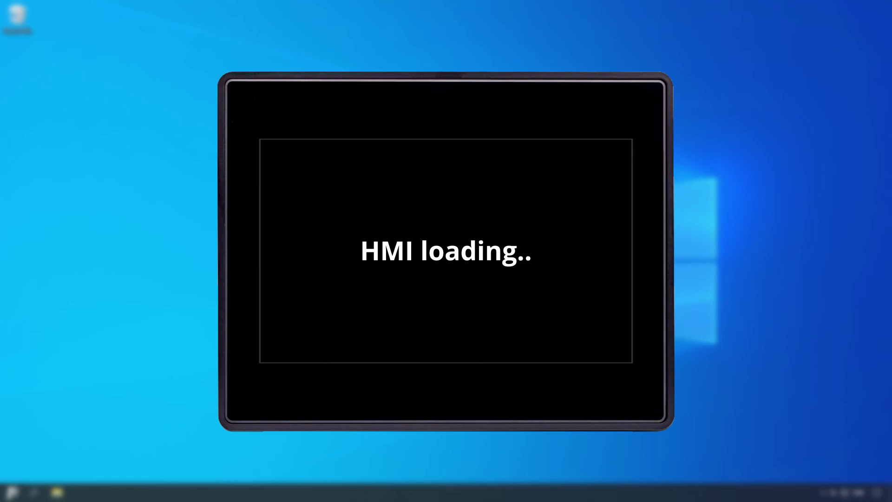